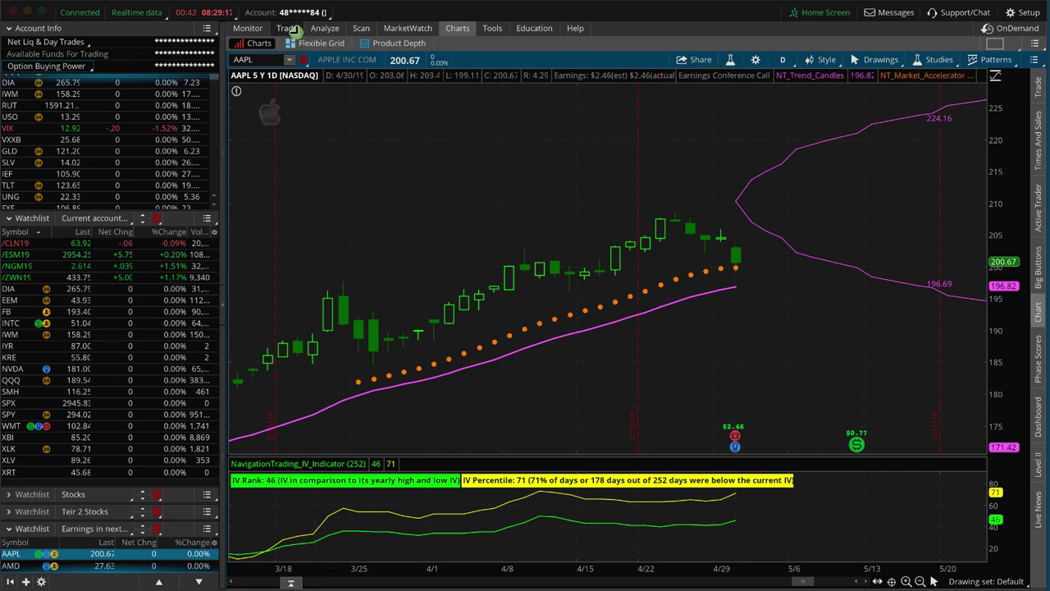
Step: Look over the AAPL option chain, price chart and risk profile, ending on the 17 MAY 19 chain
left_click(287, 28)
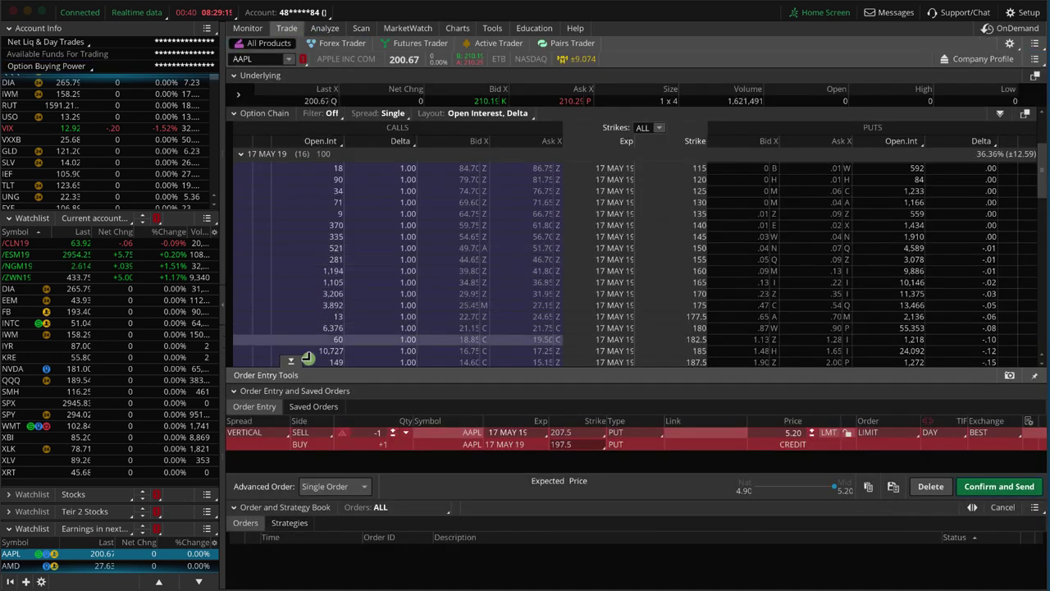
left_click(291, 361)
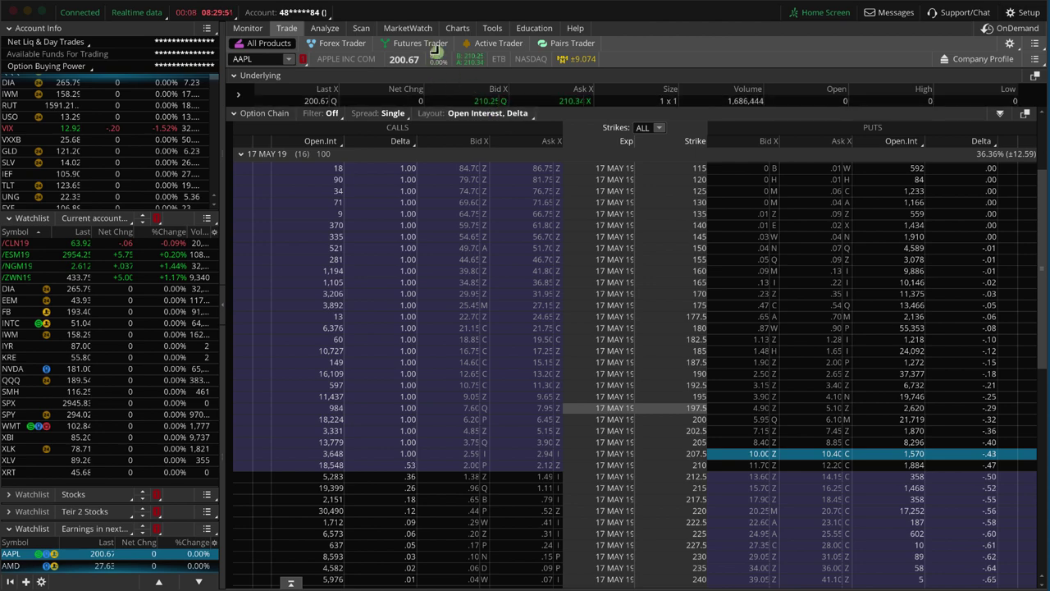
left_click(449, 28)
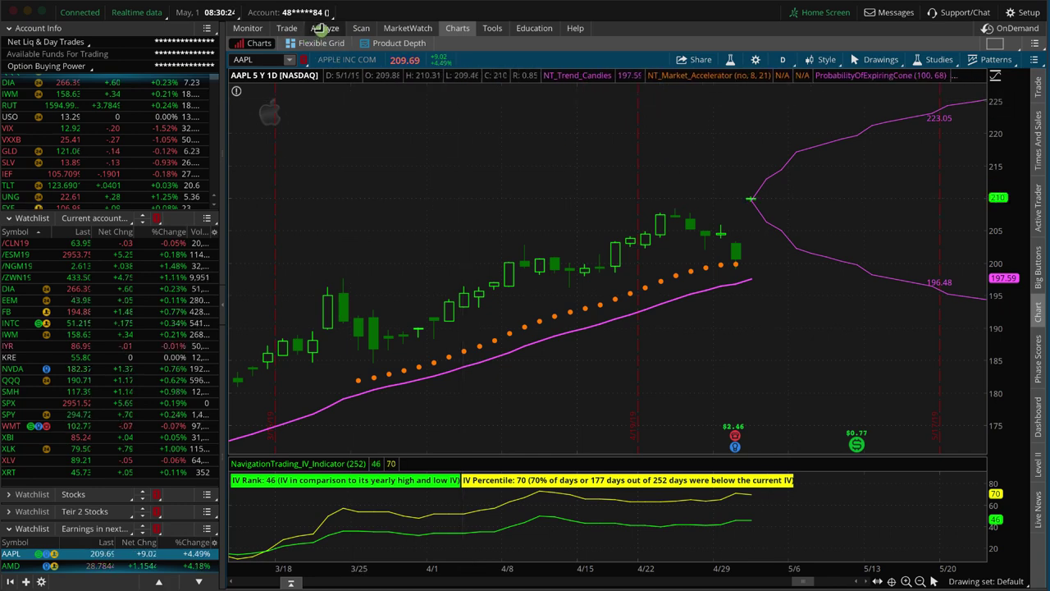
left_click(319, 29)
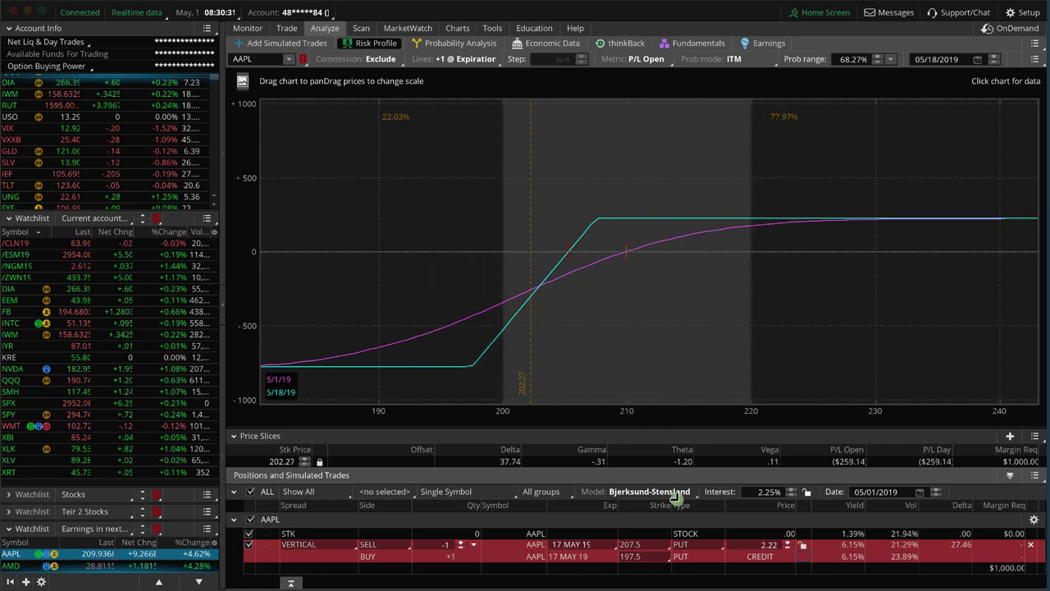
left_click(284, 29)
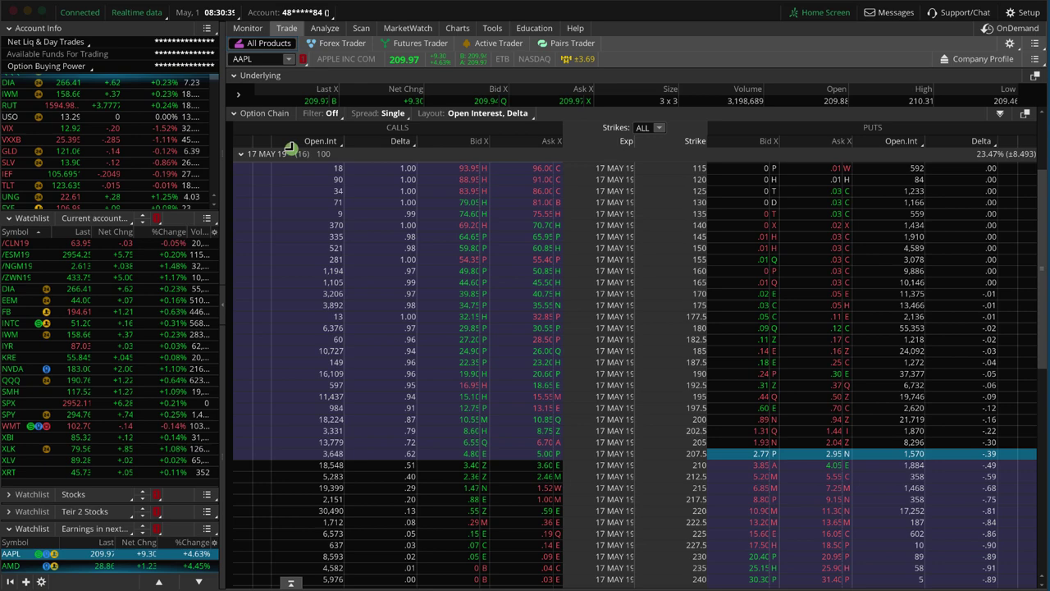
Step: Start selling a put vertical from the 17 MAY 19 210 put bid
left_click(240, 154)
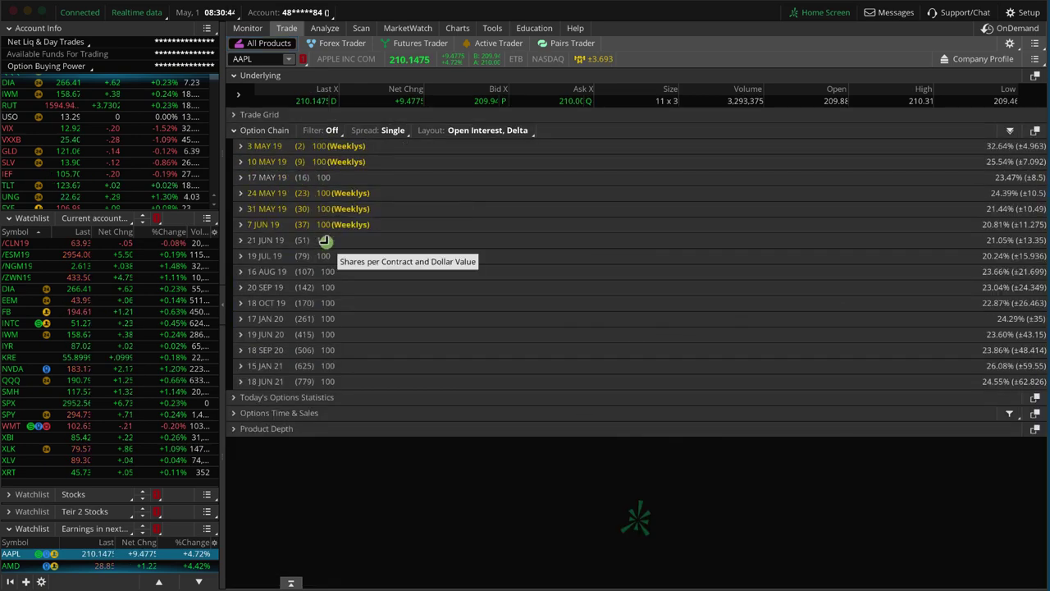
left_click(241, 177)
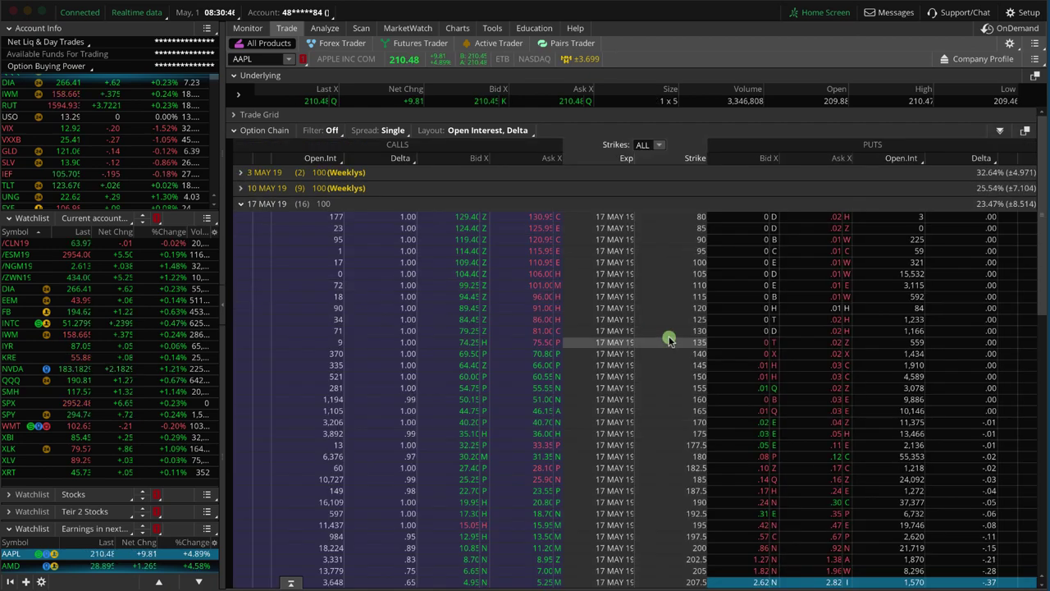
scroll(668, 340, "down", 3)
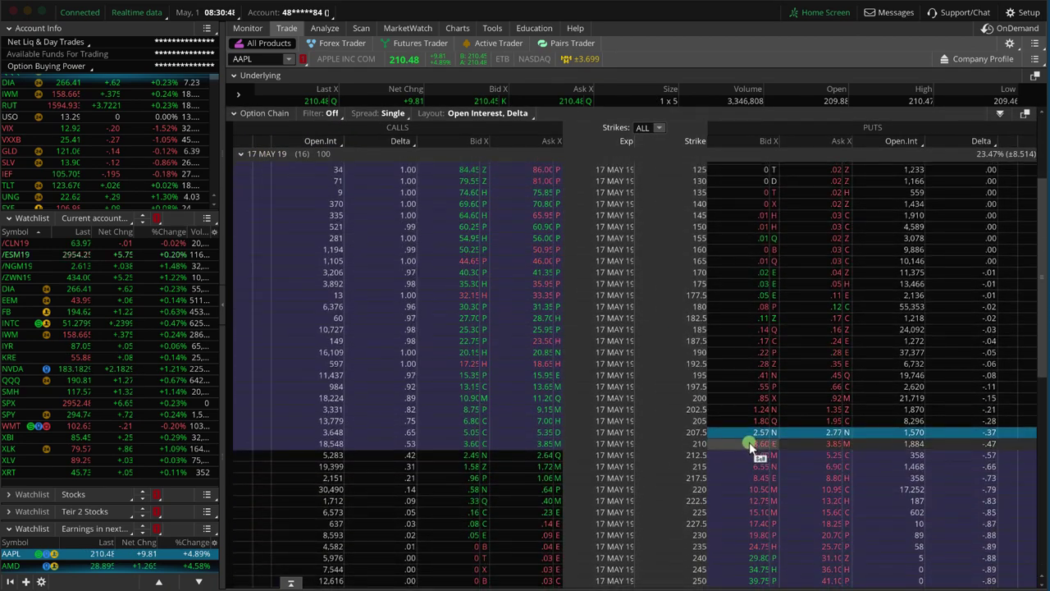
right_click(751, 443)
mouse_move(834, 452)
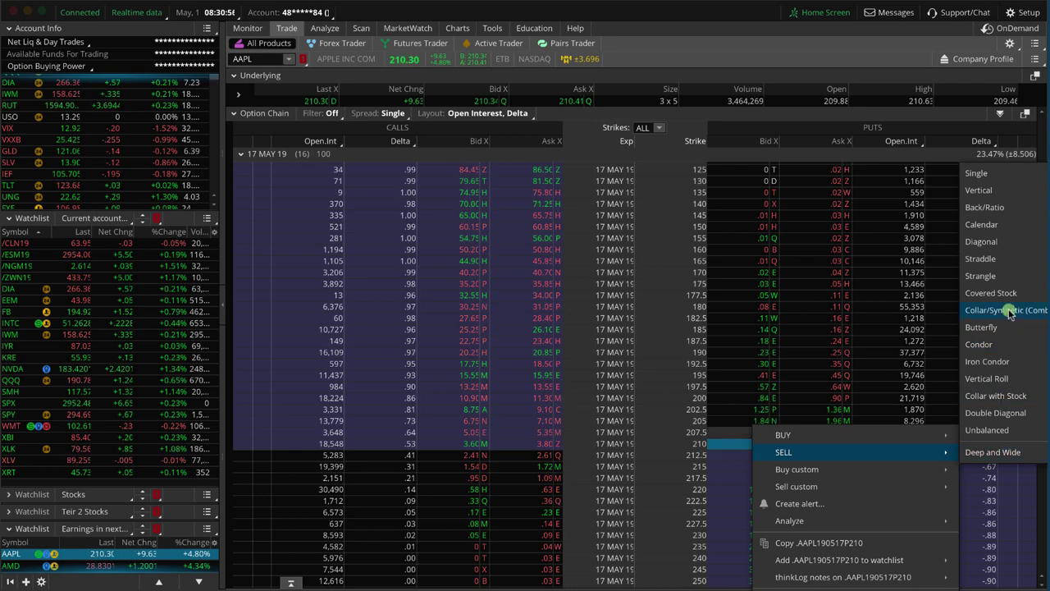
left_click(988, 191)
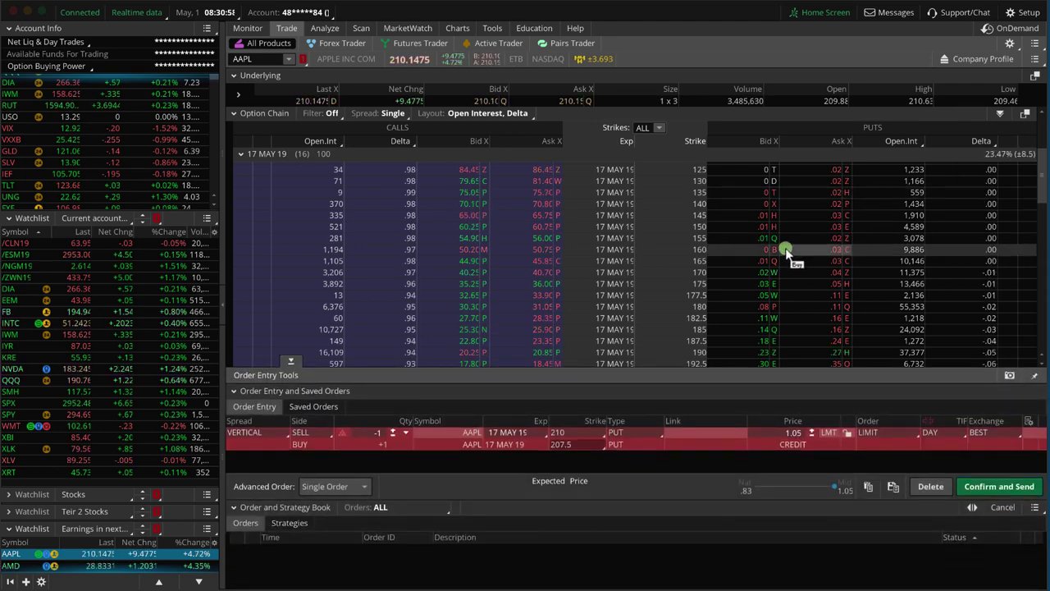
Step: Set the long put leg to the 200 strike and load the spread into risk analysis
left_click(566, 449)
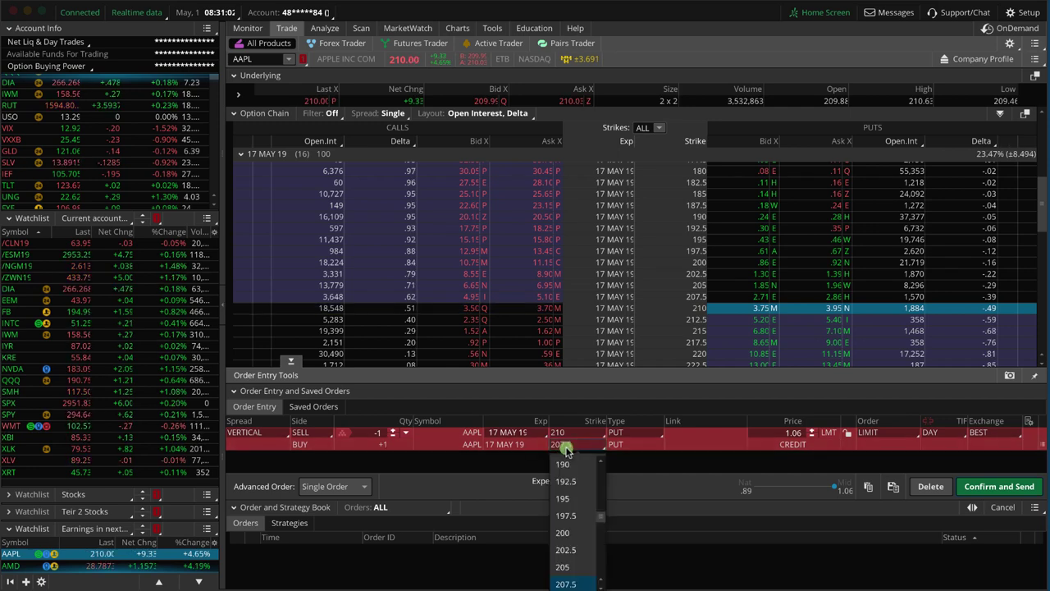
left_click(565, 533)
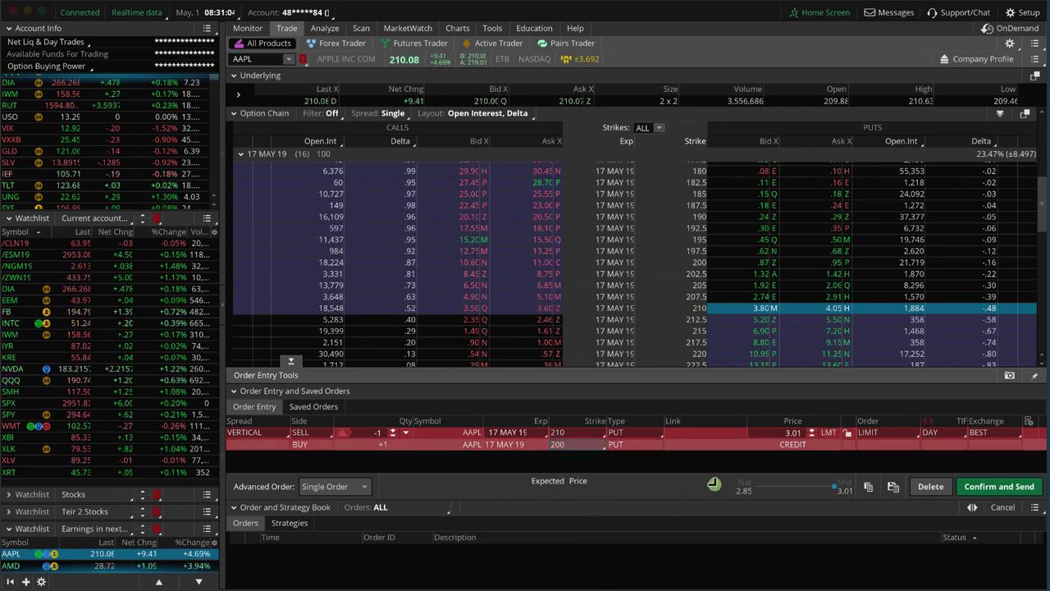
right_click(707, 441)
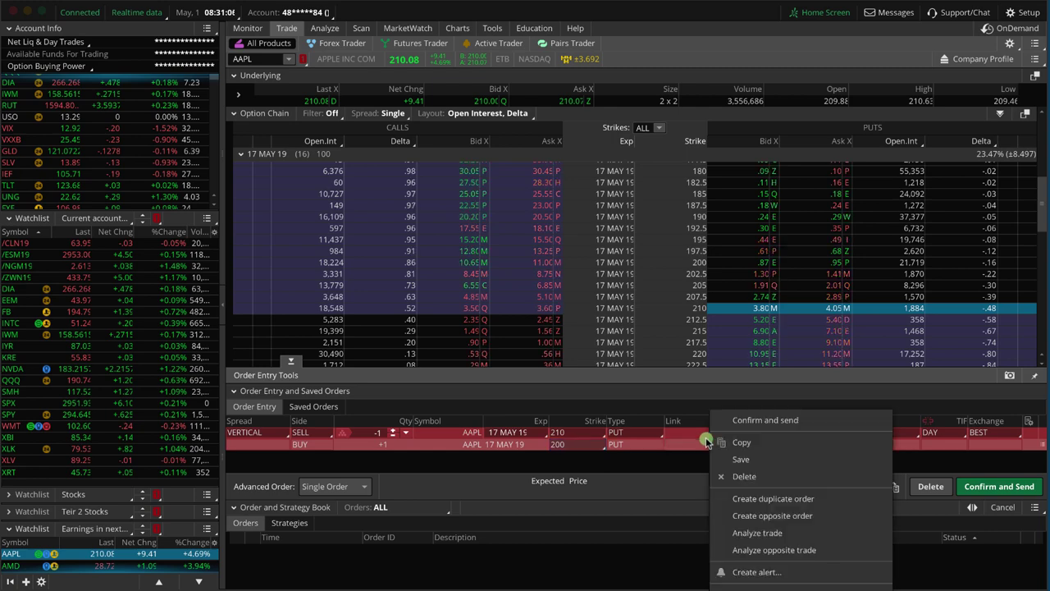
left_click(735, 533)
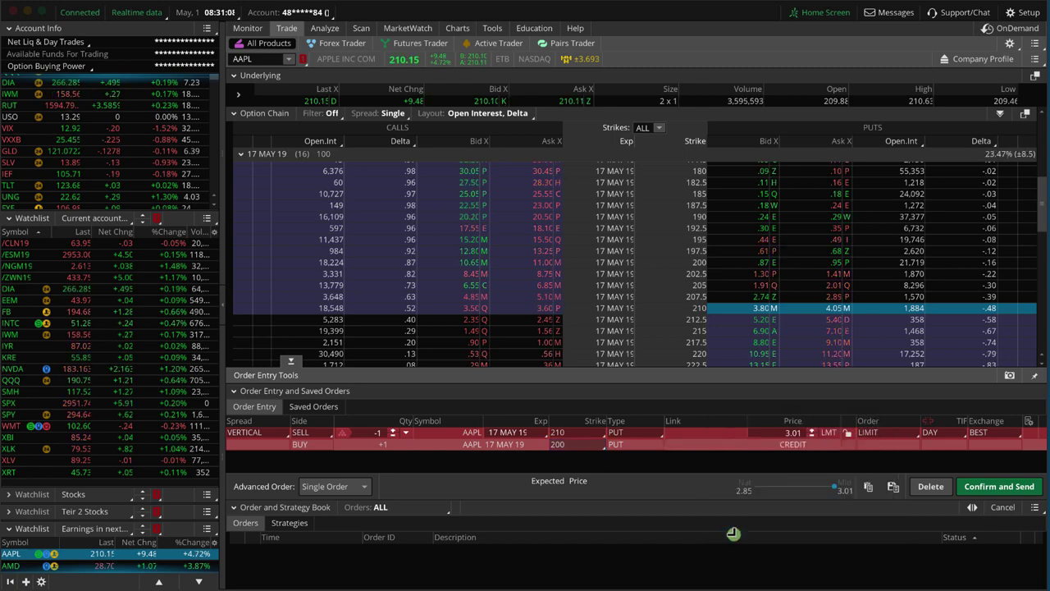
Step: Exclude the stock, rescale the graph to 185–230, remove the 207.5/197.5 vertical, and view the AAPL chart
left_click(249, 534)
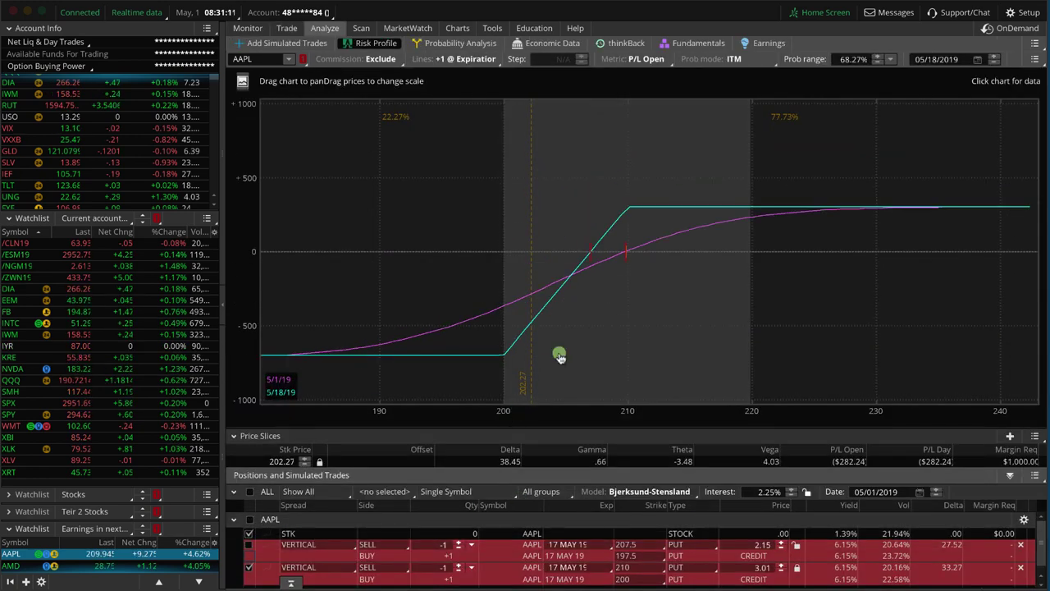
left_click(590, 328)
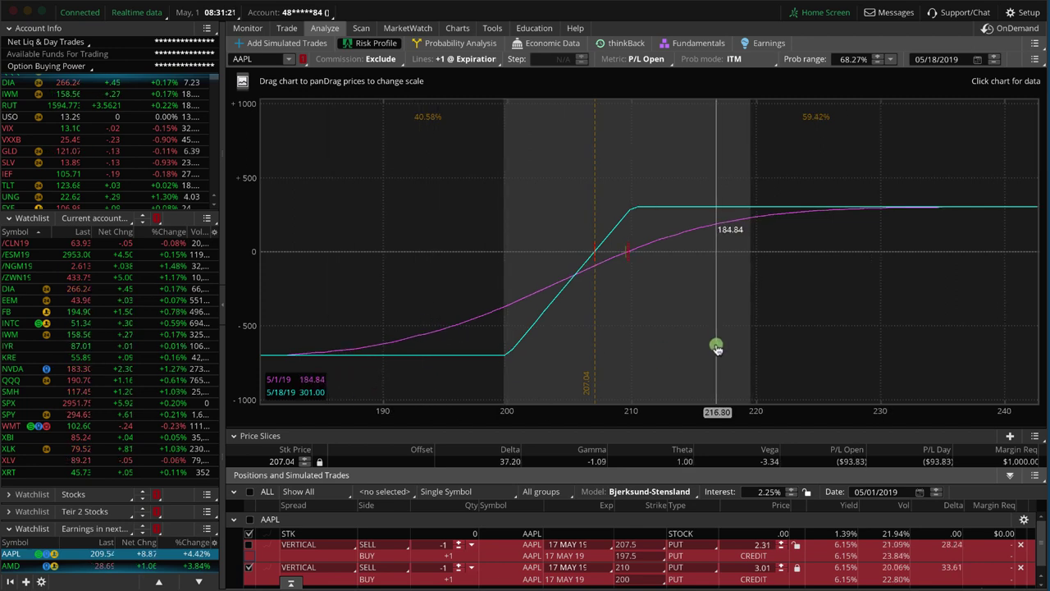
left_click_drag(696, 417, 798, 421)
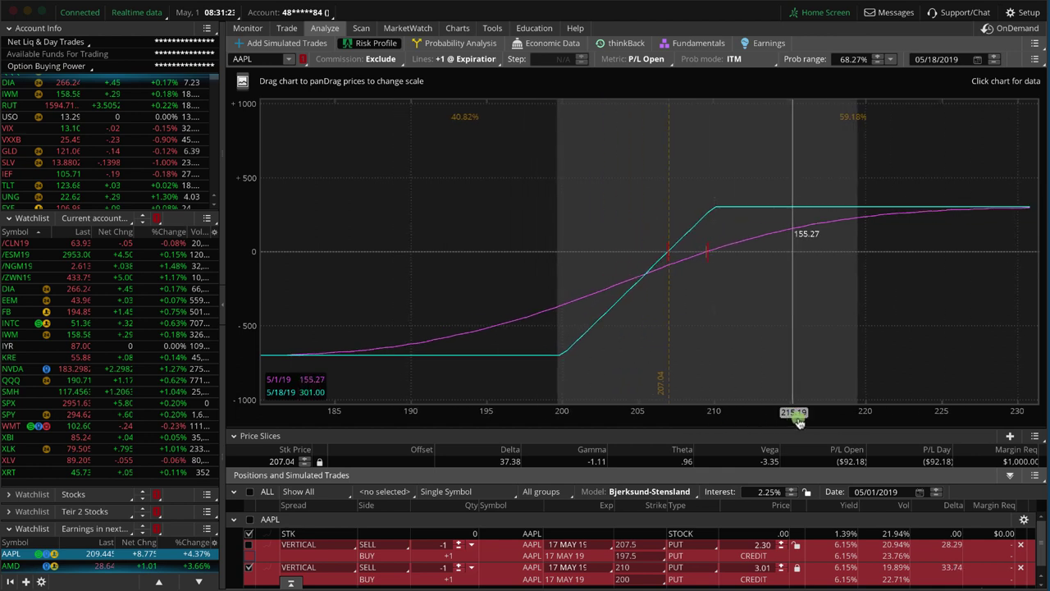
left_click(1021, 545)
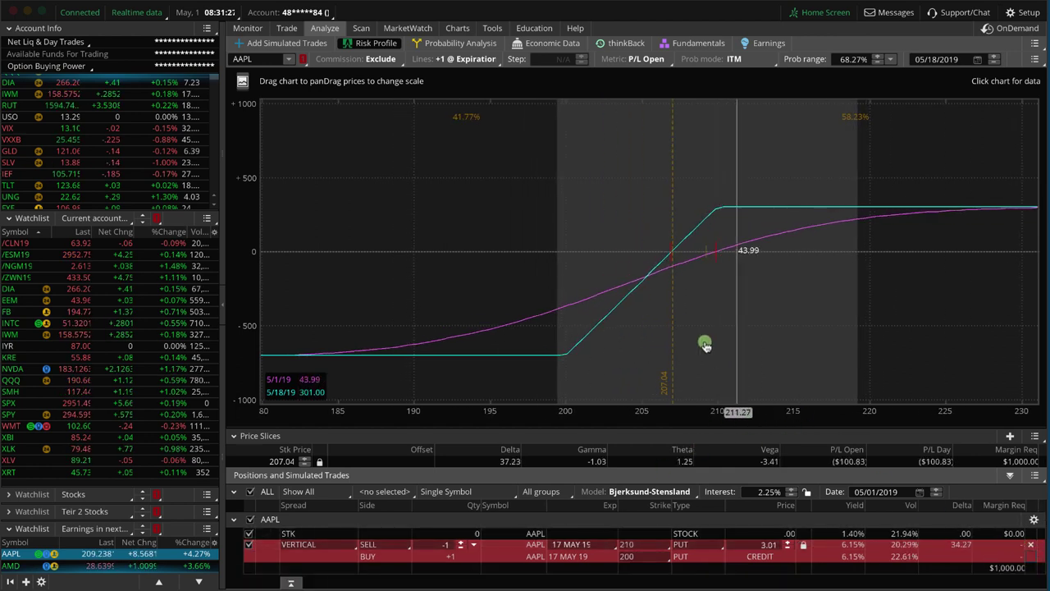
left_click_drag(736, 422, 726, 423)
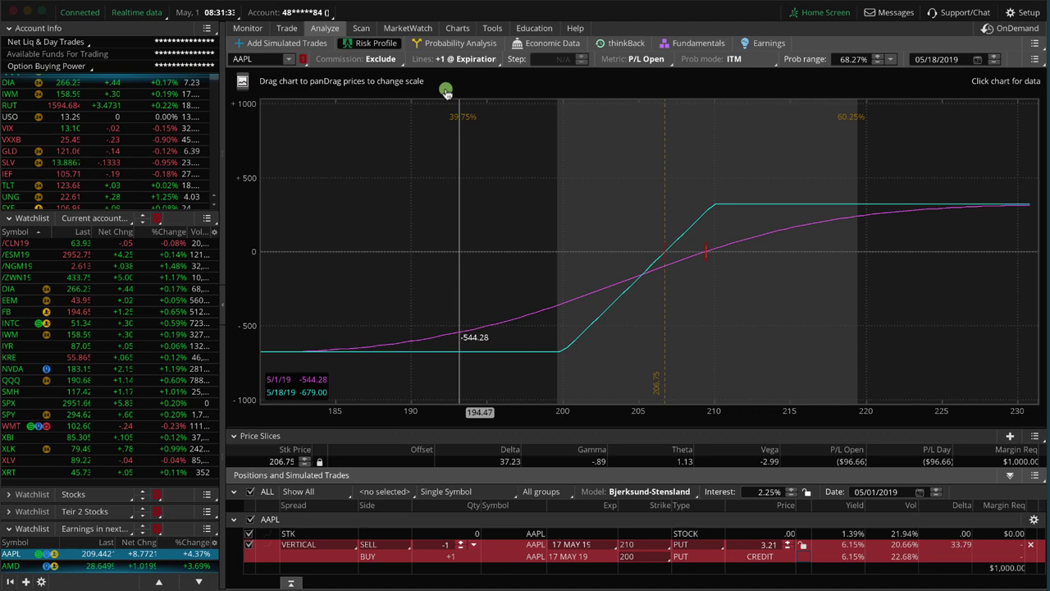
left_click(456, 28)
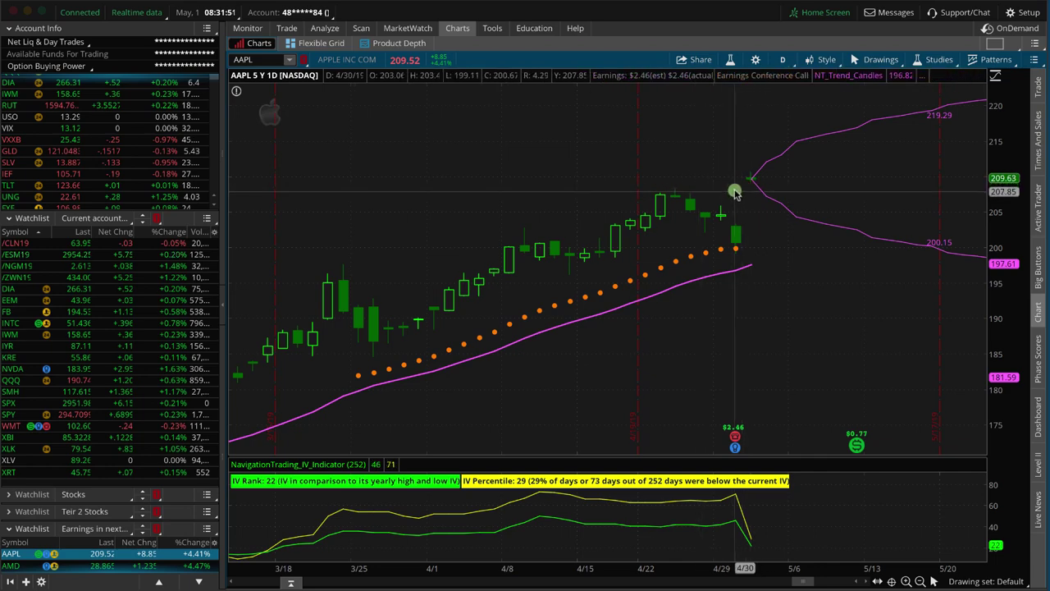
Step: Raise the 210/200 put vertical quantity from -1 to -2 in the risk profile
left_click(324, 28)
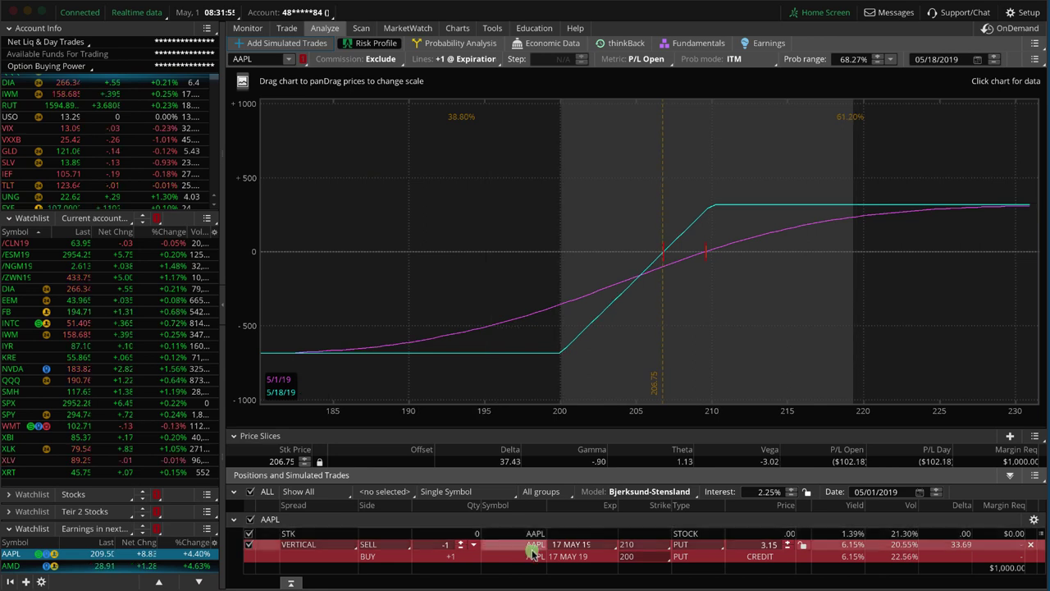
left_click(461, 542)
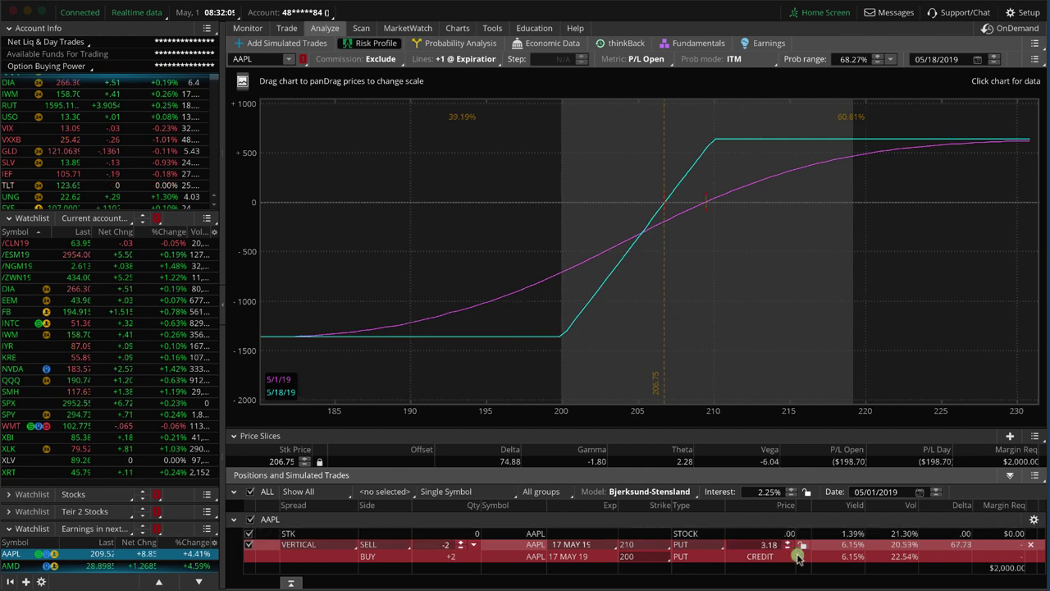
Step: Confirm and send the 2-contract 210/200 put vertical sale at a 3.17 limit credit
right_click(709, 558)
left_click(749, 446)
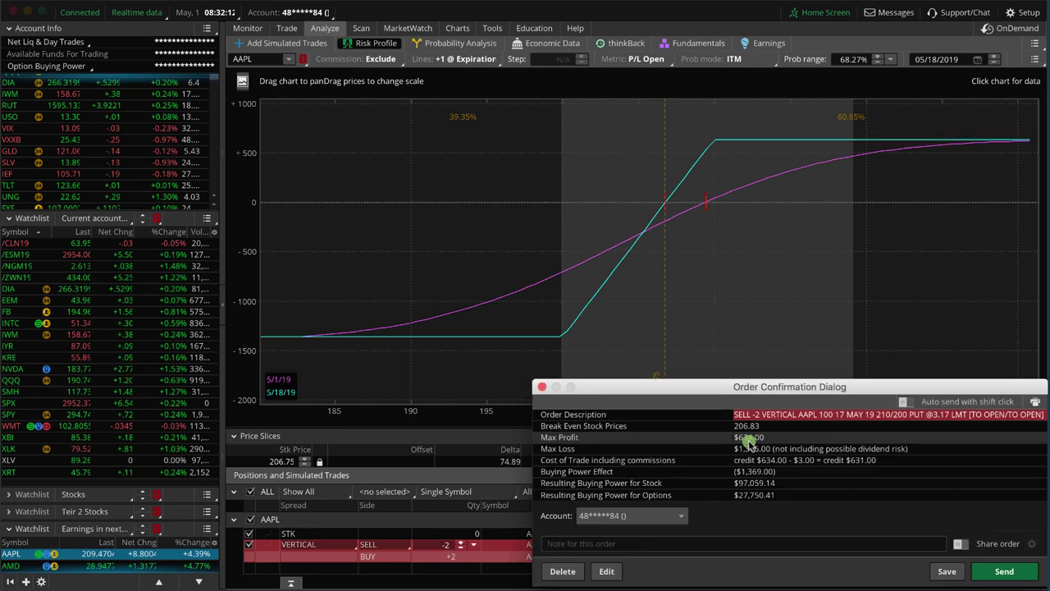
left_click(1006, 571)
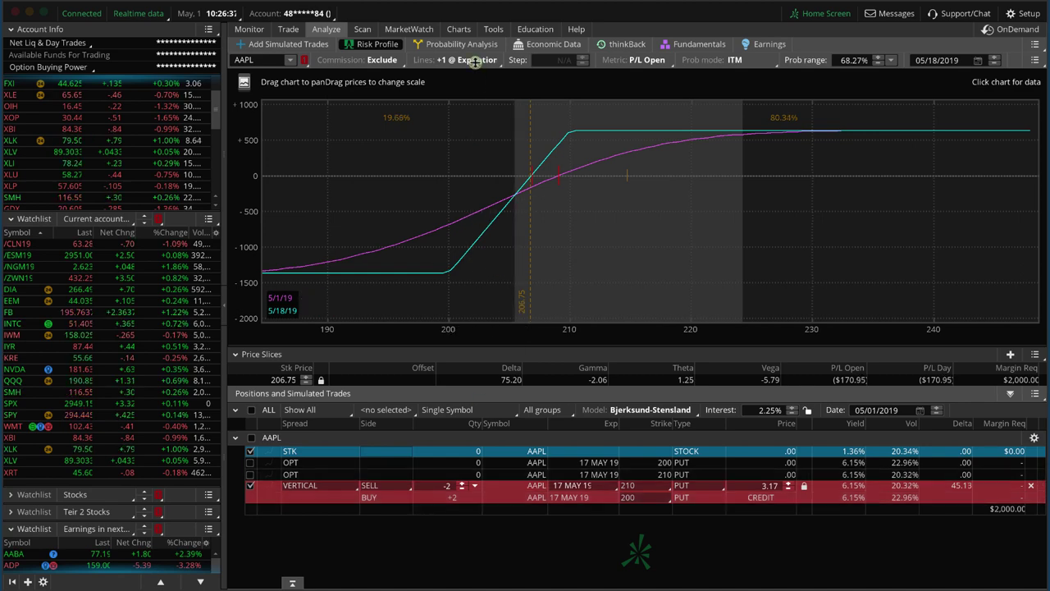
Step: Check the spread's P/L at 214.63 in the risk profile, then view the account statement
left_click(461, 29)
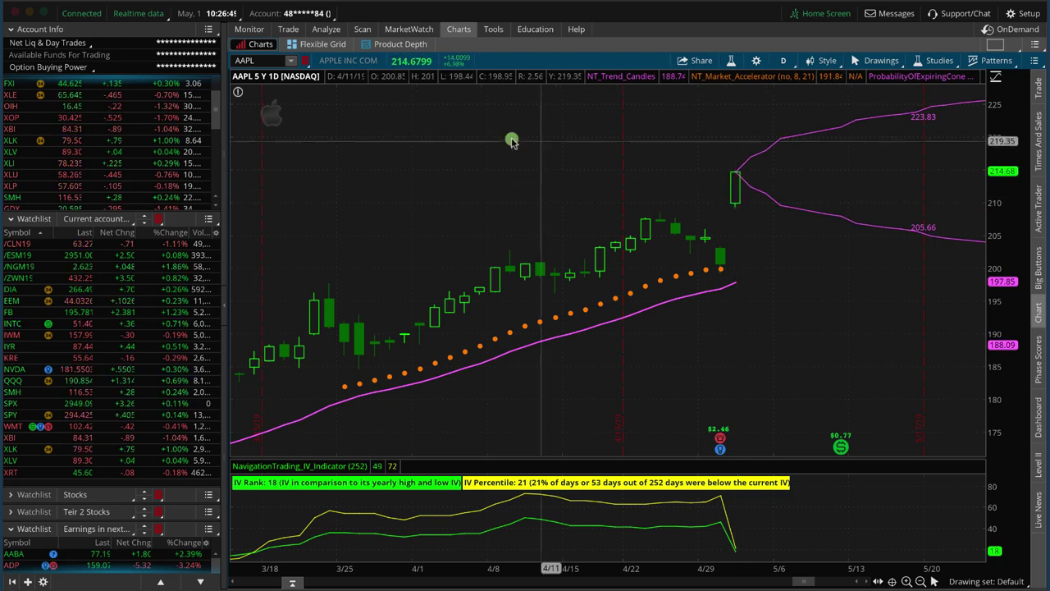
left_click(326, 29)
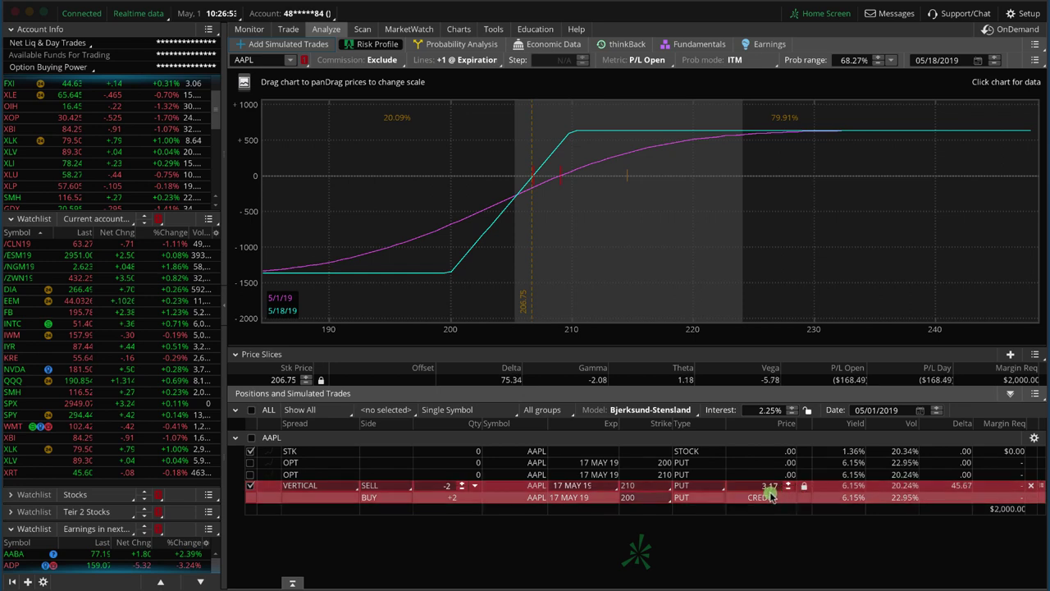
left_click(627, 228)
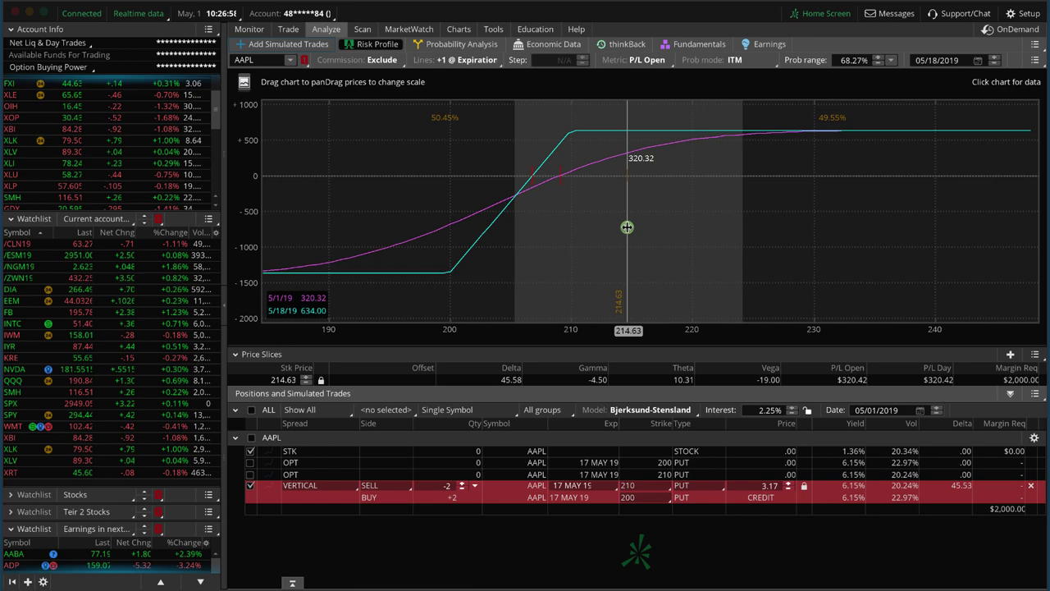
left_click(250, 29)
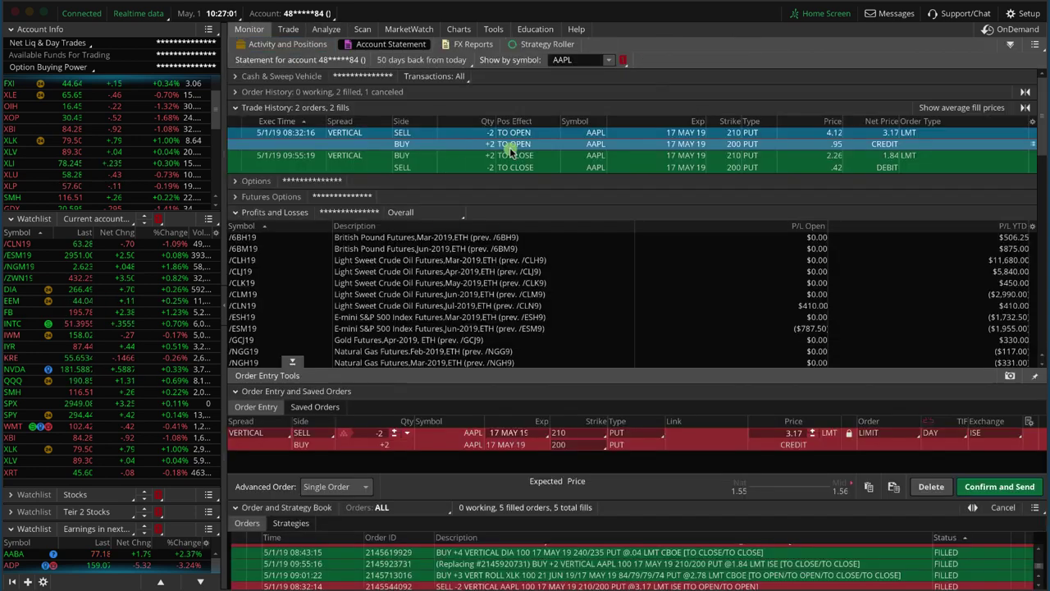
Step: Show the 2-contract 210/200 put vertical's risk profile, about $322.23 open P/L at 214.63
left_click(326, 29)
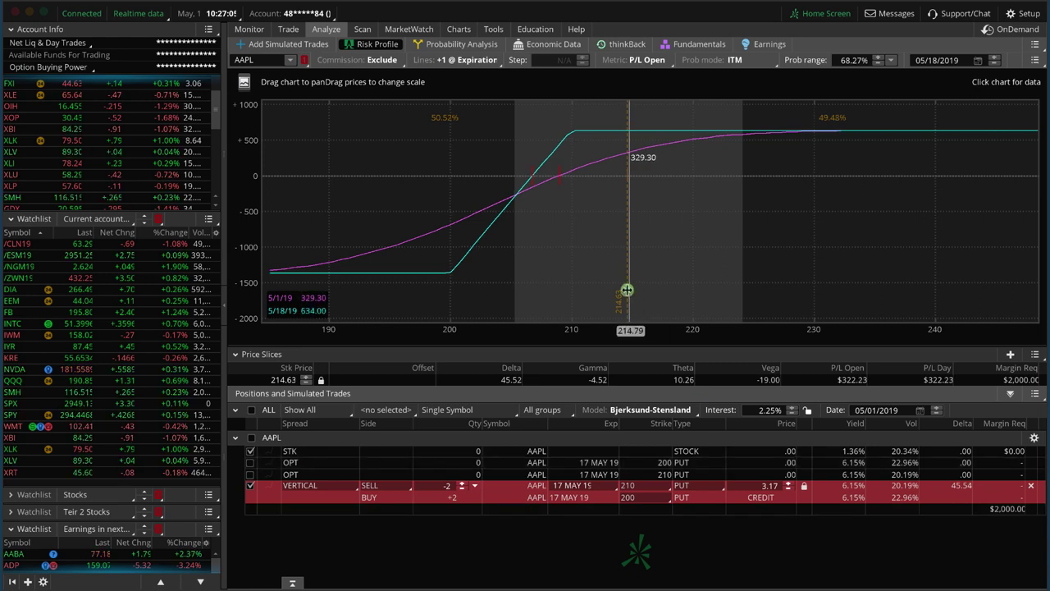